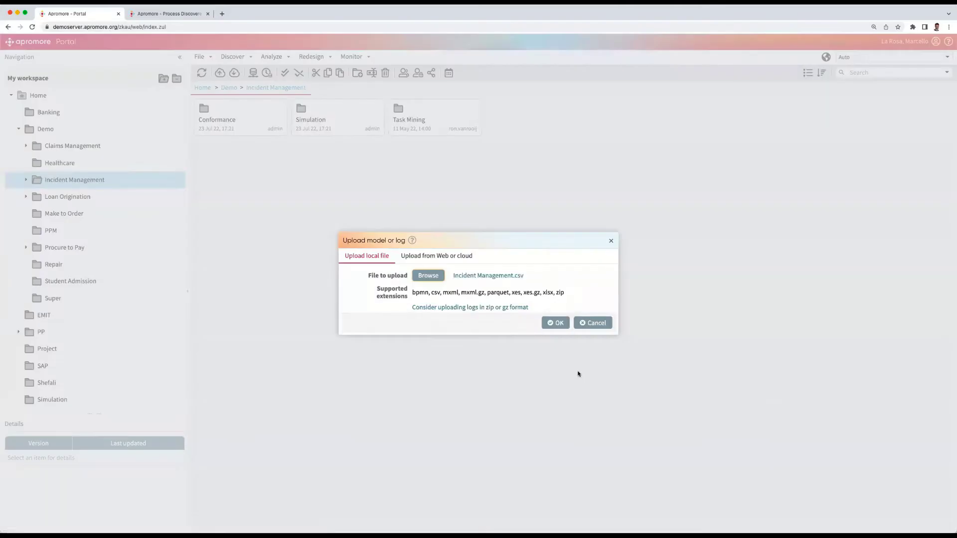
Upload Incident Management.csv with Incident No as Case ID, naming it 'Incident Management as-is'.
click(551, 324)
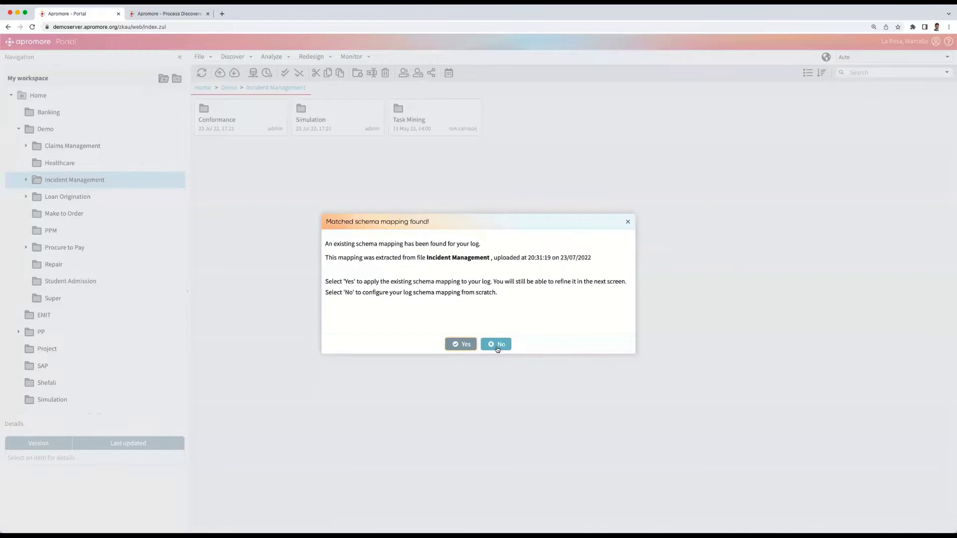
click(501, 349)
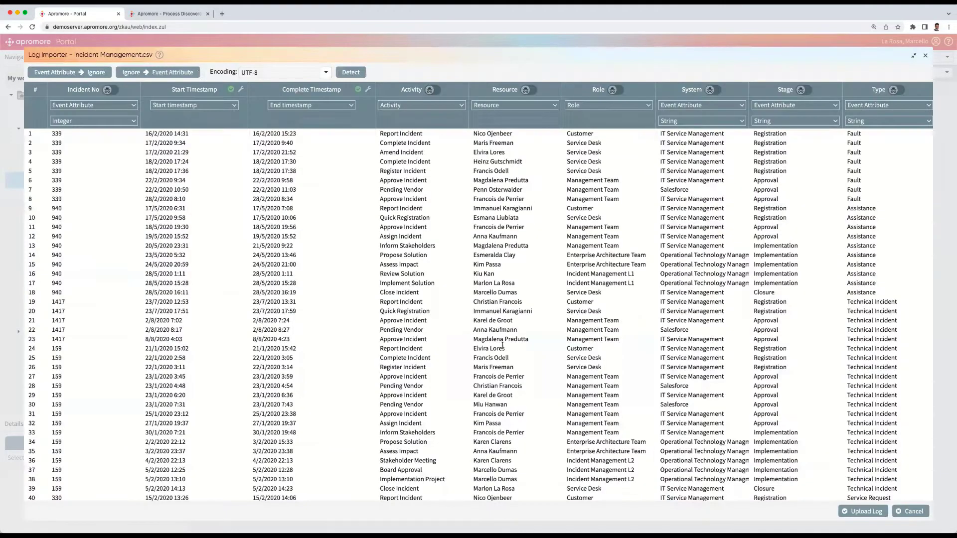
click(65, 106)
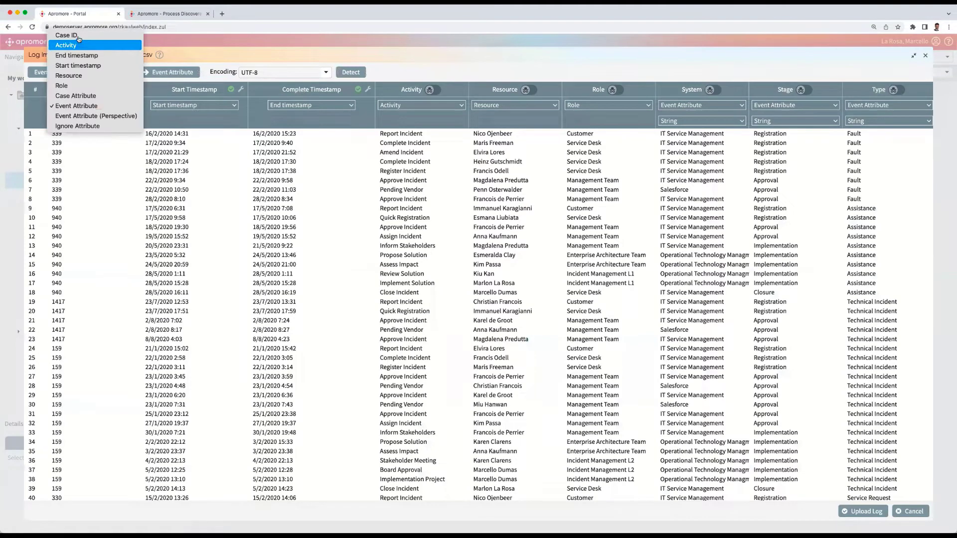
key(Return)
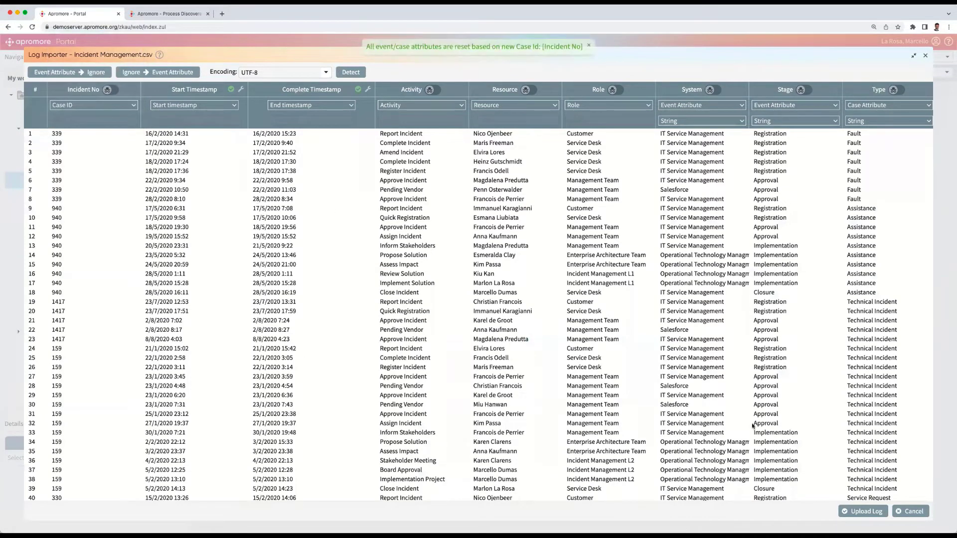
click(863, 511)
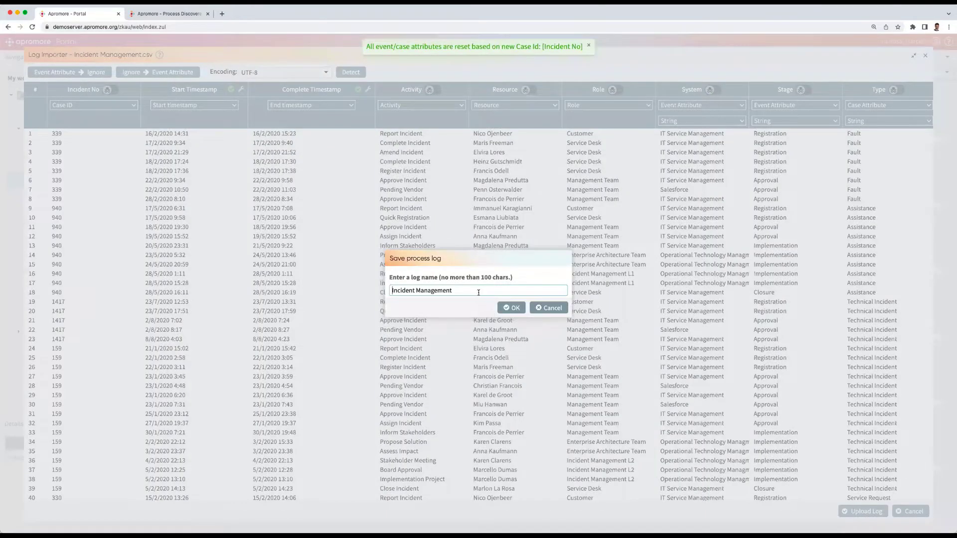
text(as-)
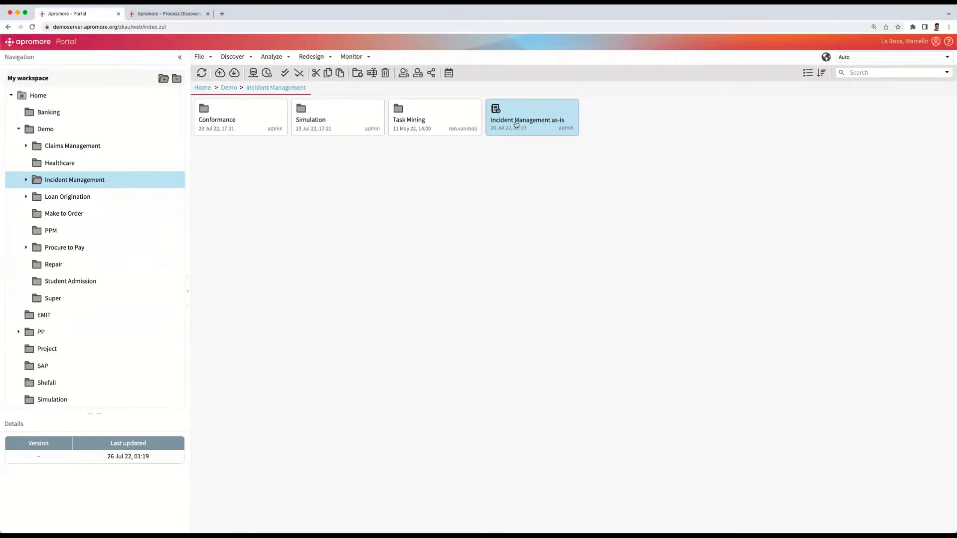
Open the Incident Management as-is log as a process map in Process Discoverer.
double_click(518, 110)
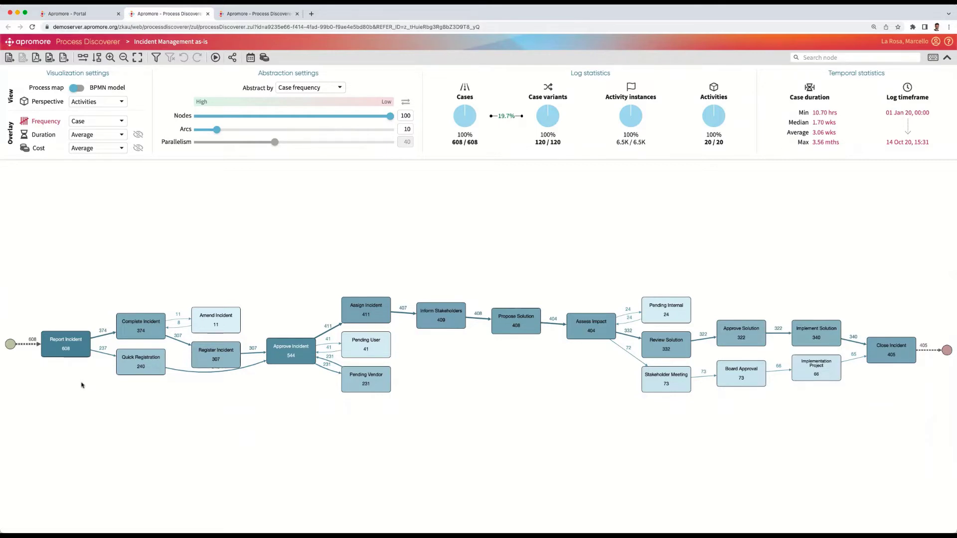
Inspect the Report Incident, Complete Incident and Quick Registration activities at the map's start.
scroll(82, 385, up, 5)
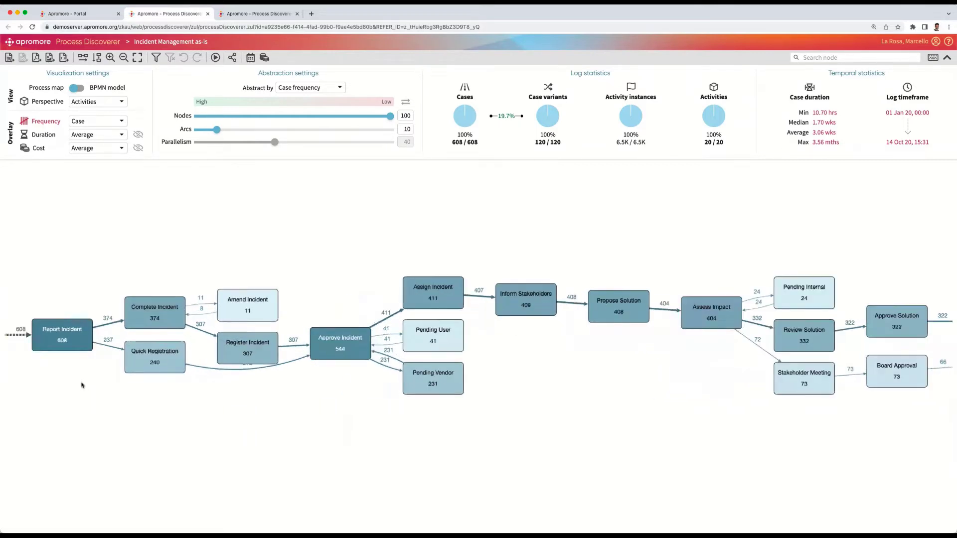
drag(146, 387, 351, 362)
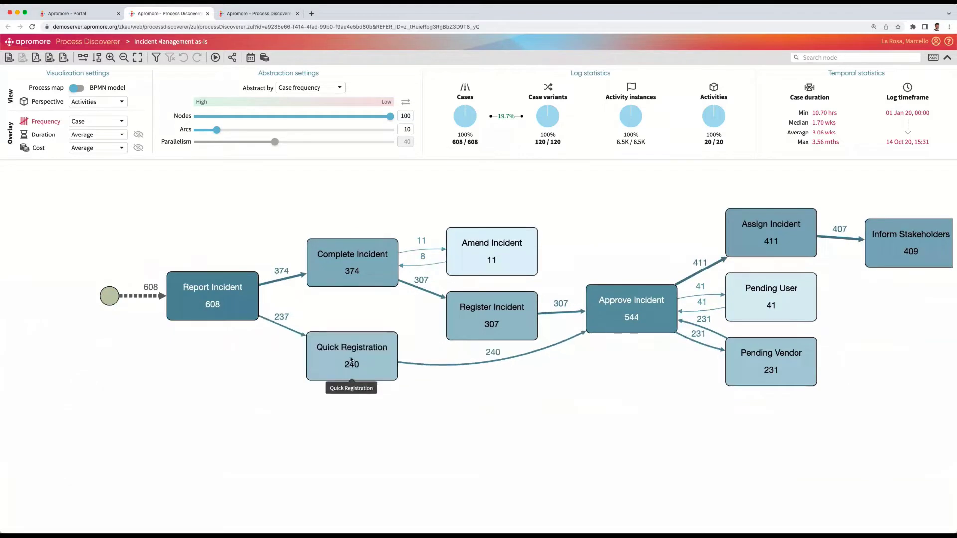
click(211, 310)
click(346, 258)
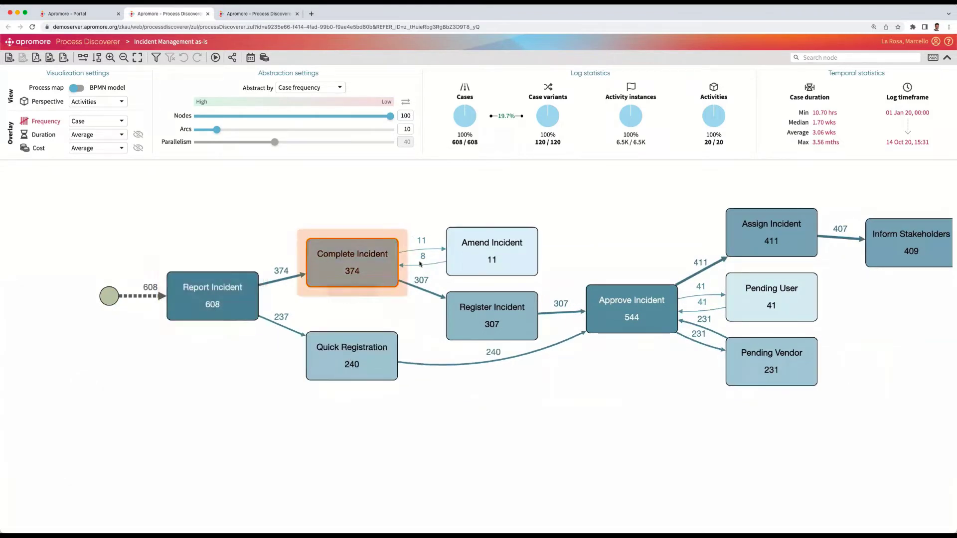
click(351, 354)
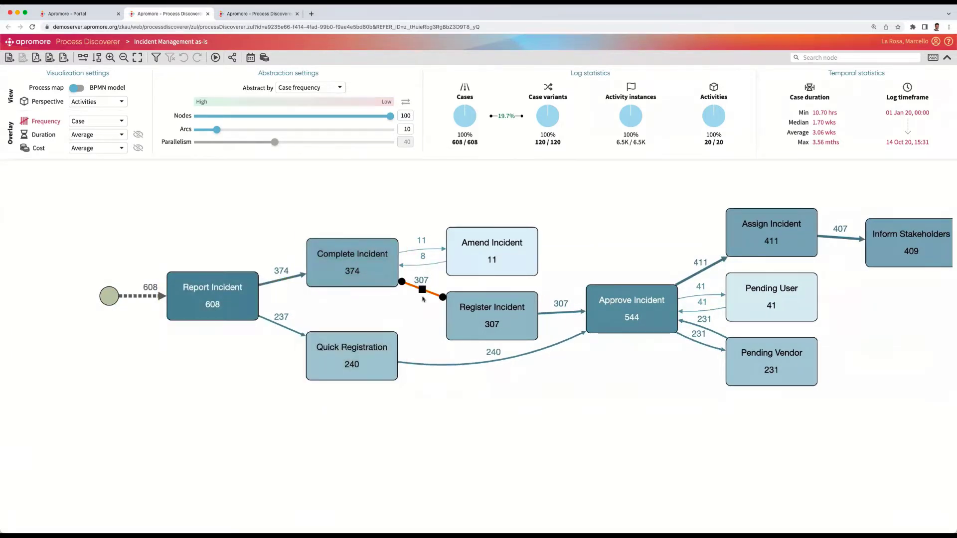
Inspect Pending Vendor, Pending User, Amend Incident and the 240 arc into Approve Incident.
drag(611, 427, 388, 411)
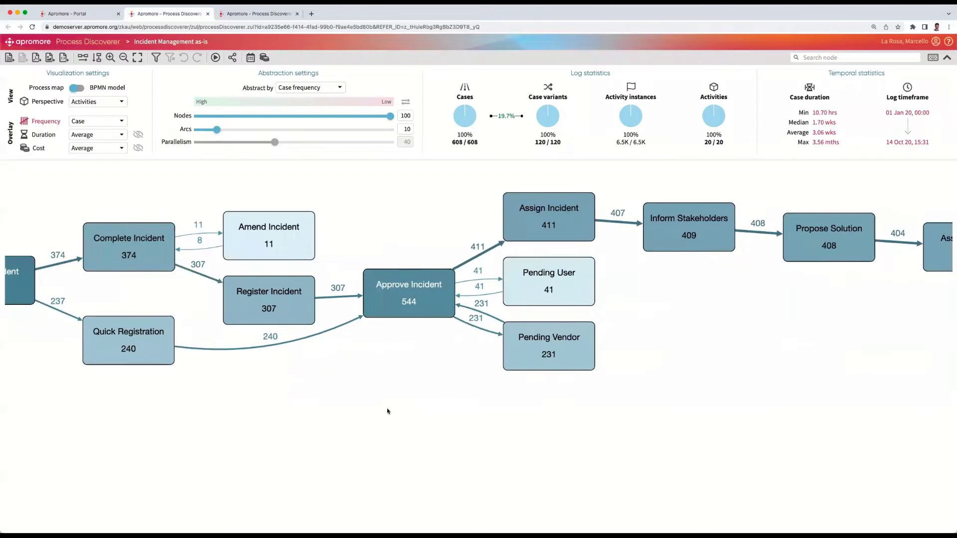
scroll(388, 411, down, 2)
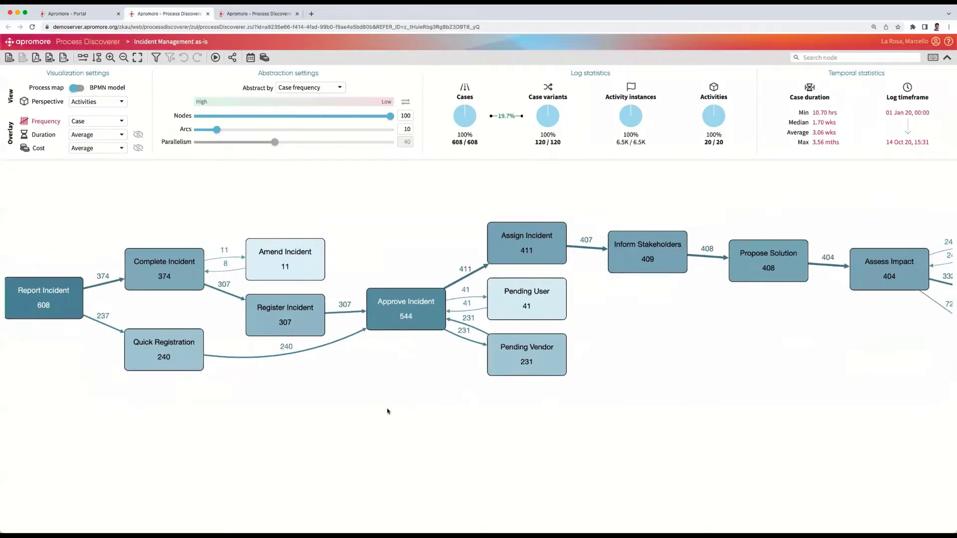
click(506, 359)
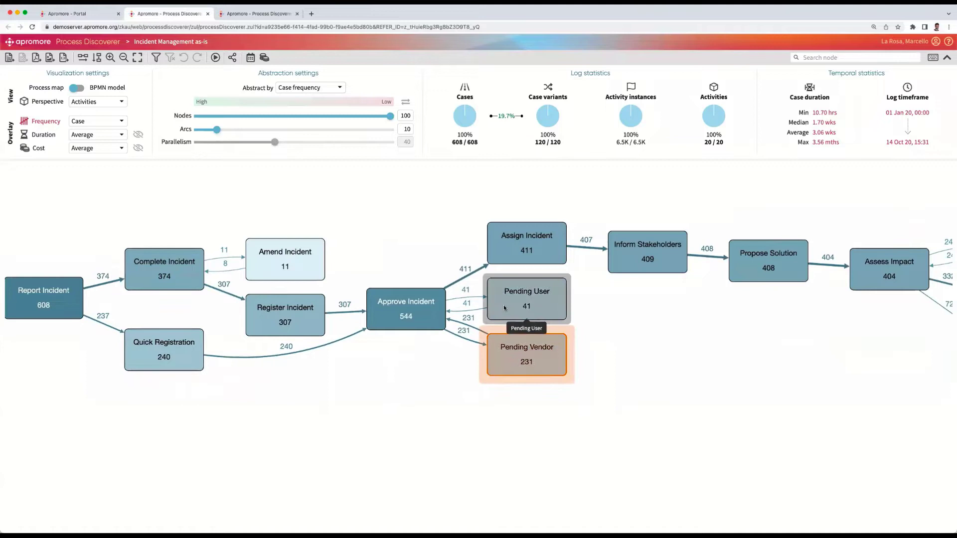
click(504, 308)
click(285, 267)
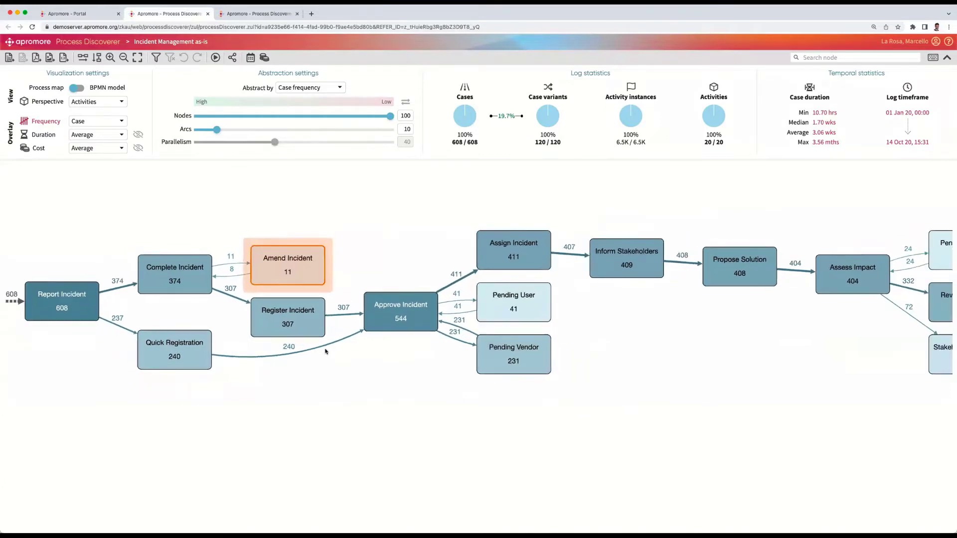
click(327, 347)
click(329, 360)
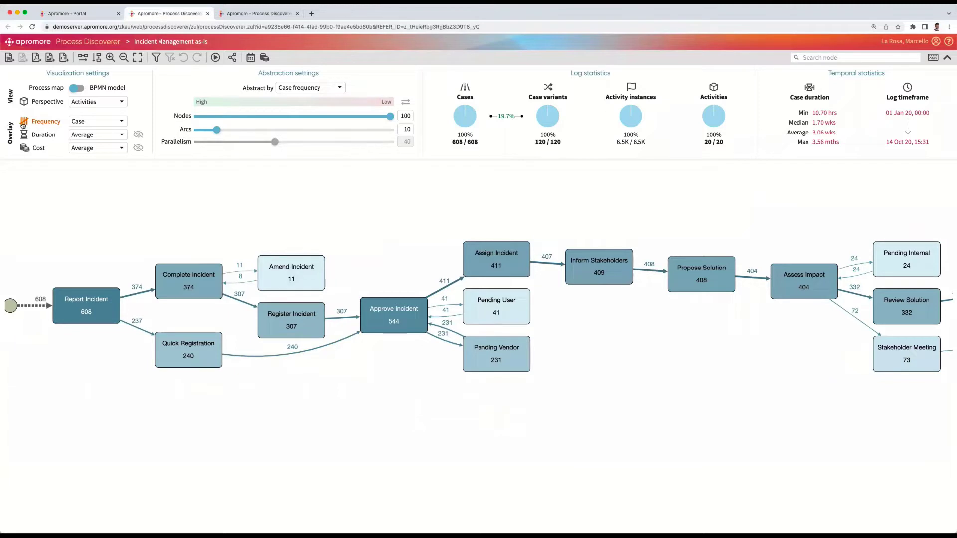
Switch the map overlay to average duration and move Quick Registration lower.
click(35, 138)
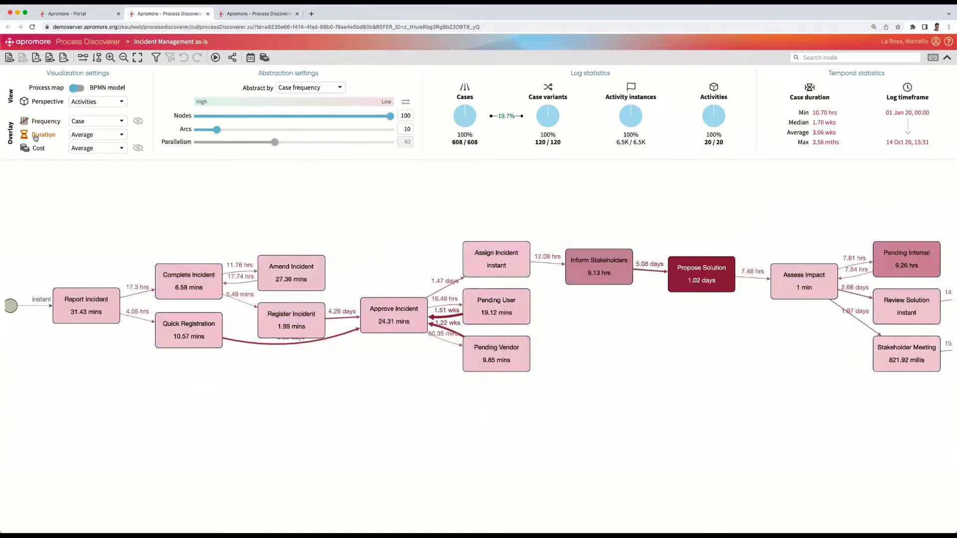
drag(635, 343, 489, 349)
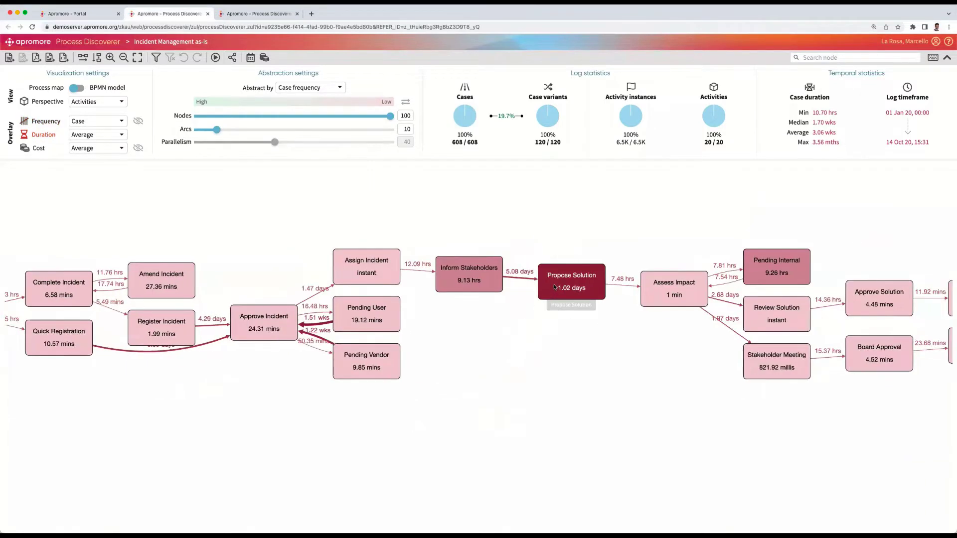
drag(236, 365, 304, 365)
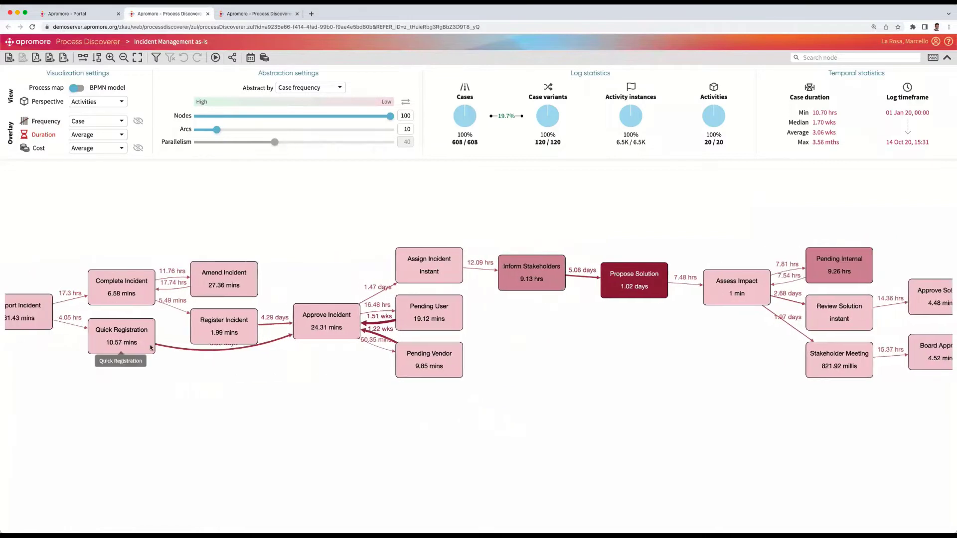
drag(122, 344, 144, 369)
Zoom in and inspect the Approve Incident activity's duration.
scroll(334, 349, up, 2)
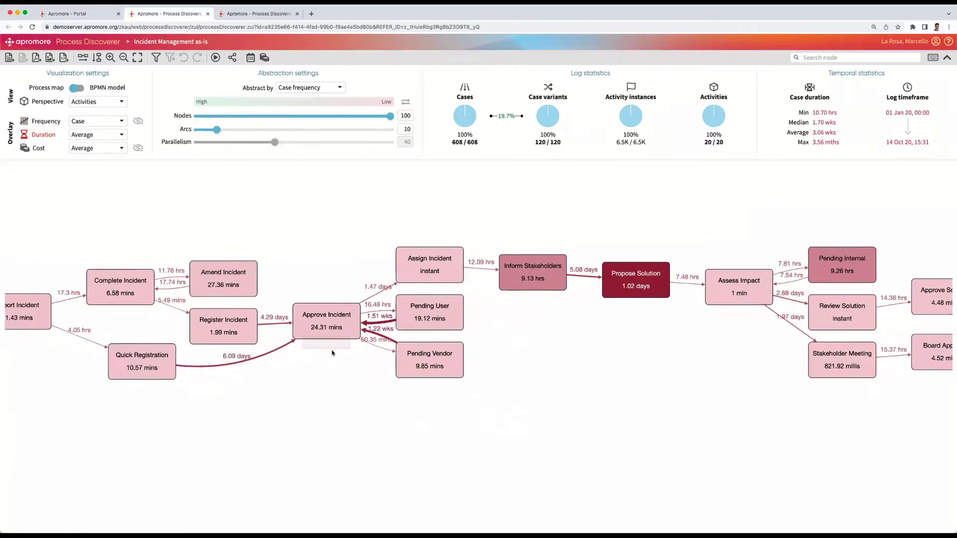
scroll(333, 345, up, 1)
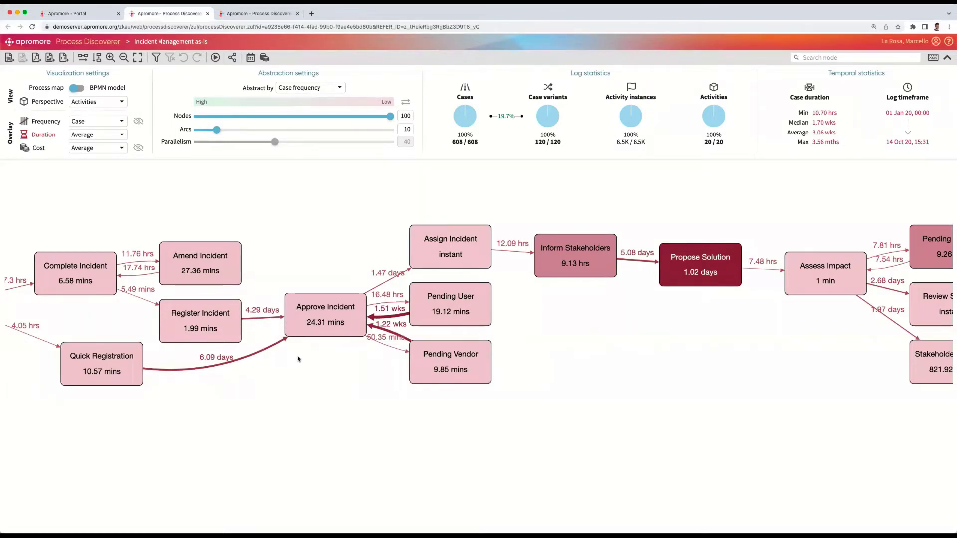
click(308, 328)
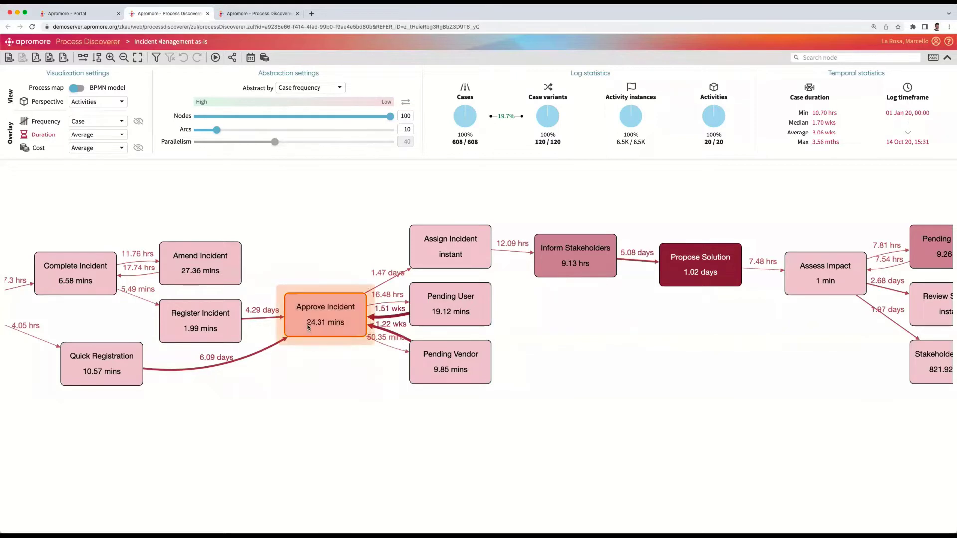
click(310, 349)
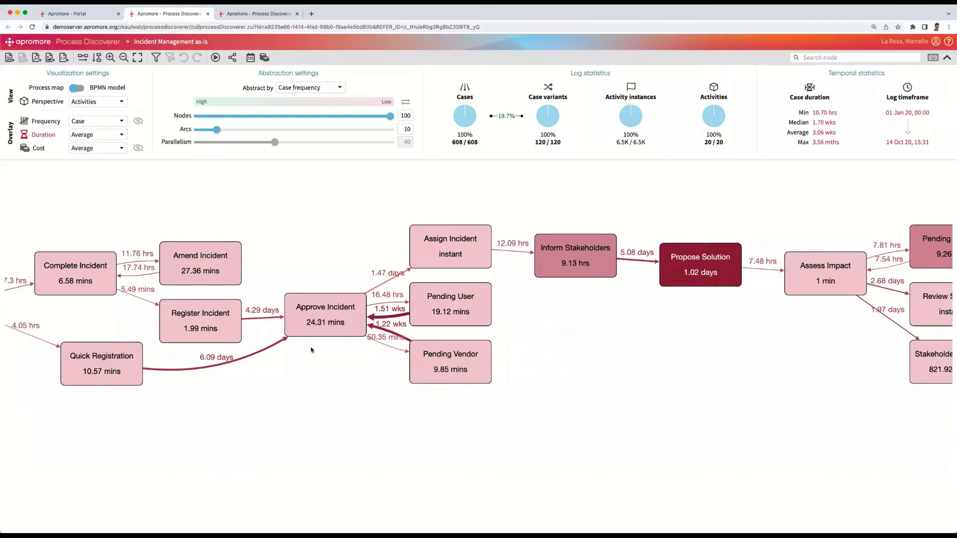
click(215, 57)
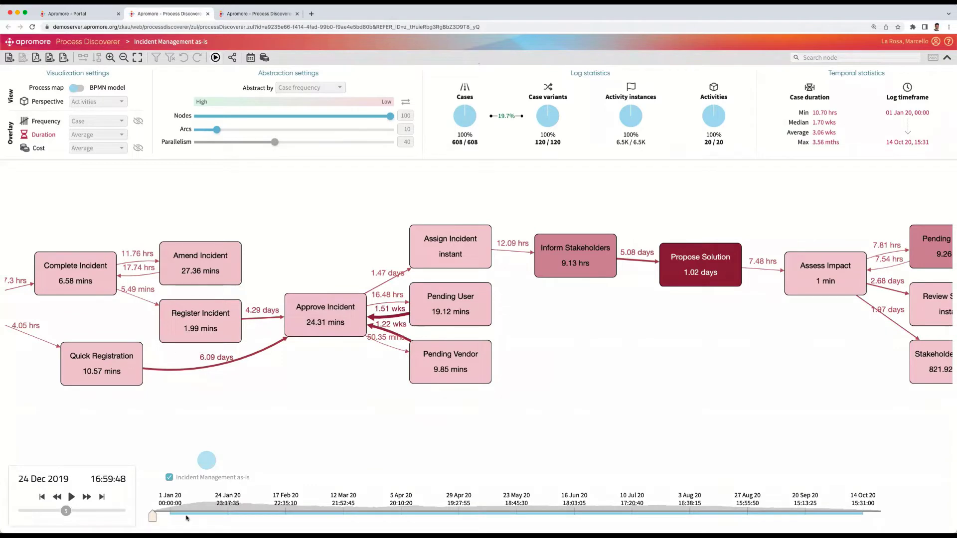
drag(152, 516, 580, 516)
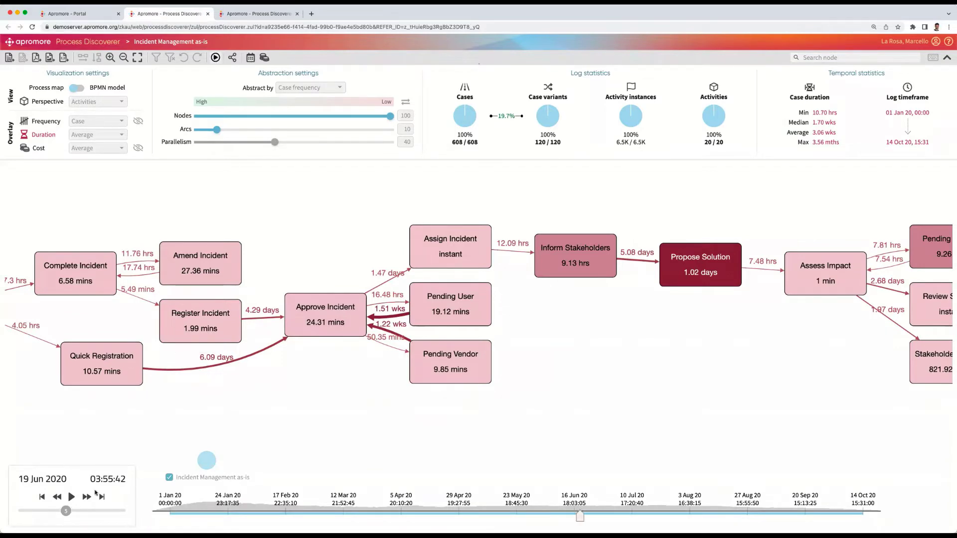
click(72, 501)
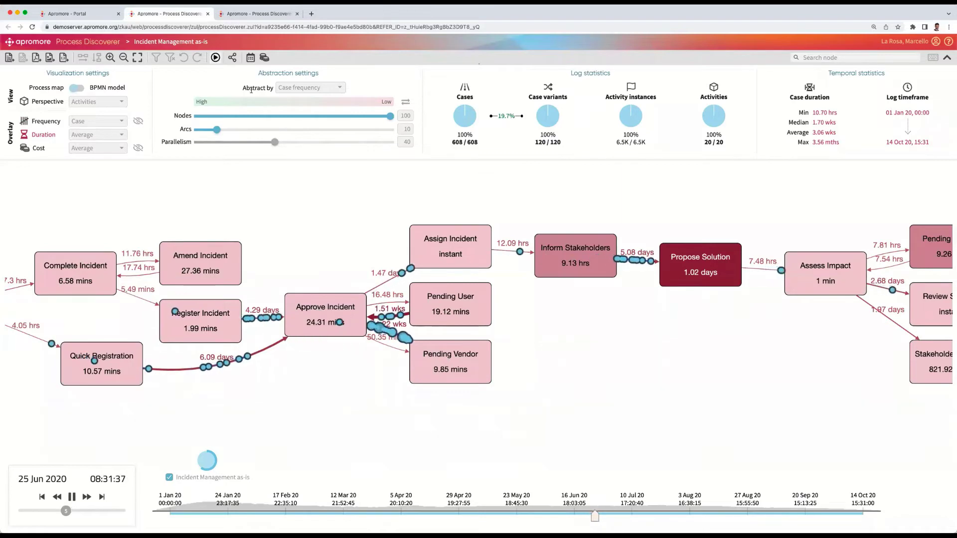
key(Escape)
Switch the overlay back to case frequency and view the map through Close Incident.
click(44, 123)
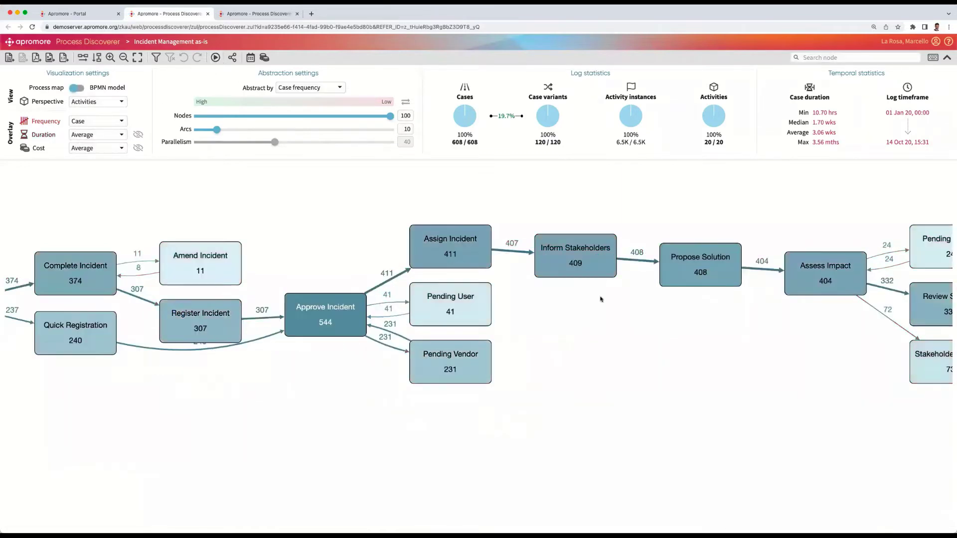
click(602, 363)
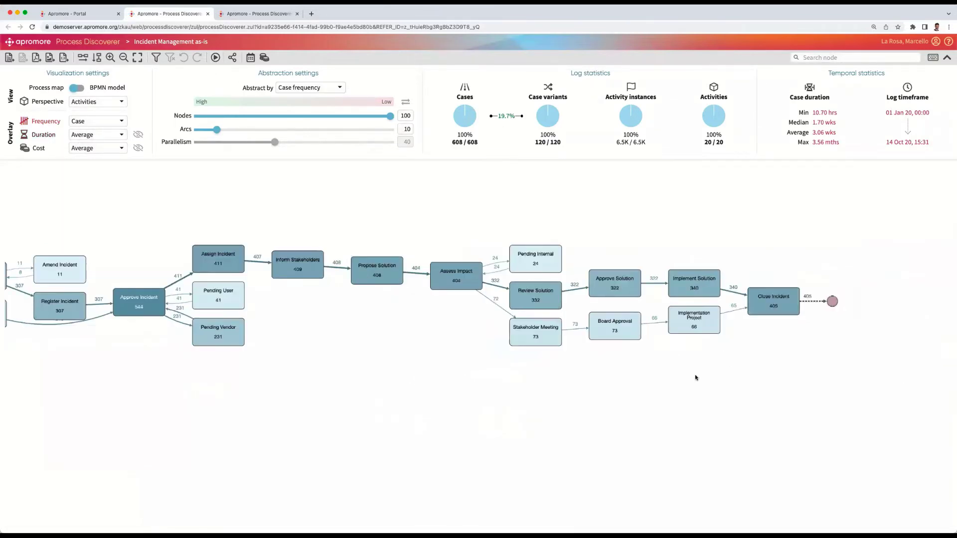
drag(693, 379, 645, 380)
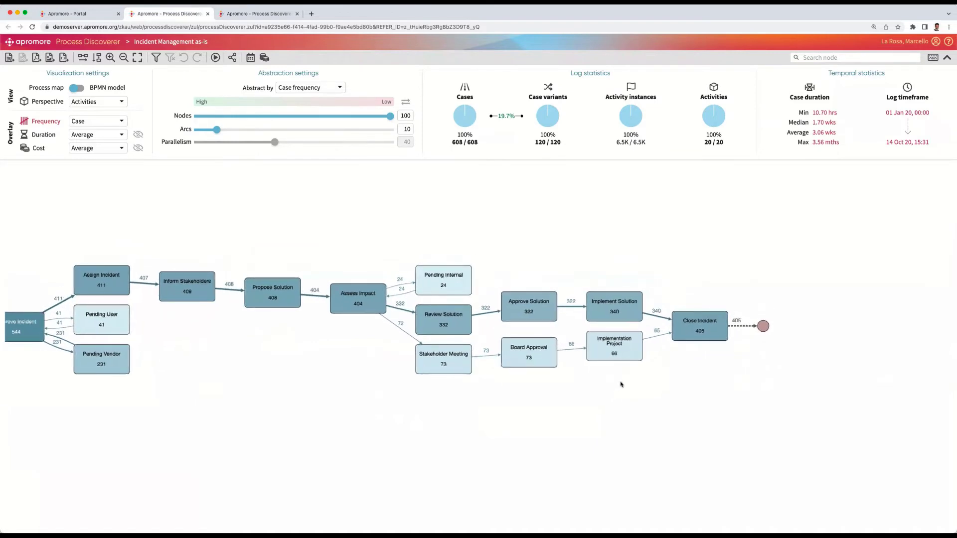
Keep cases reaching Implement Solution and exclude those passing Approve Solution, leaving 18 cases.
click(606, 311)
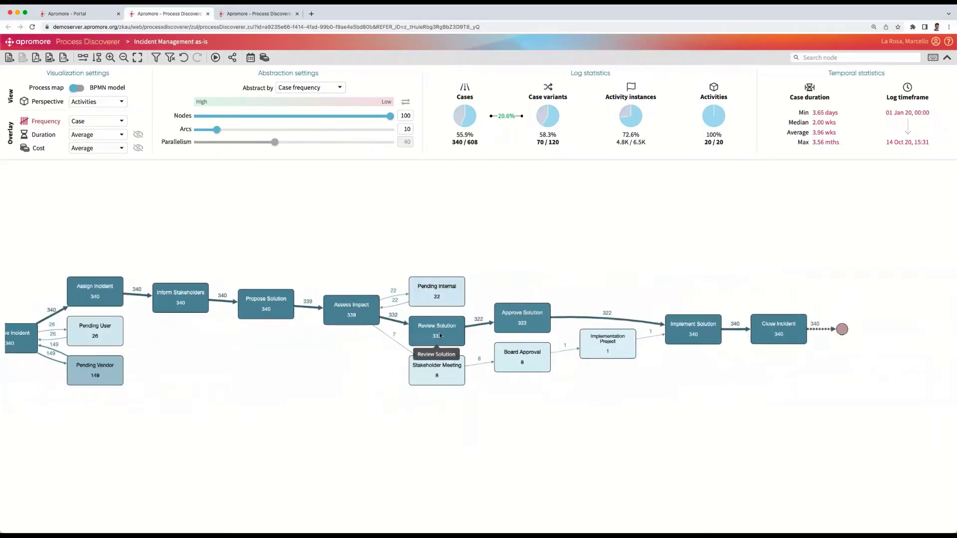
click(503, 328)
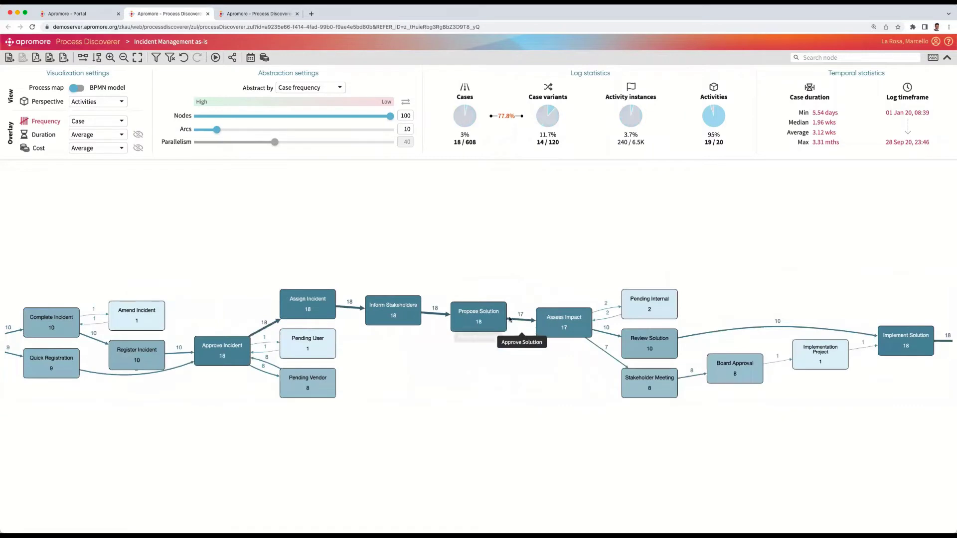
click(456, 144)
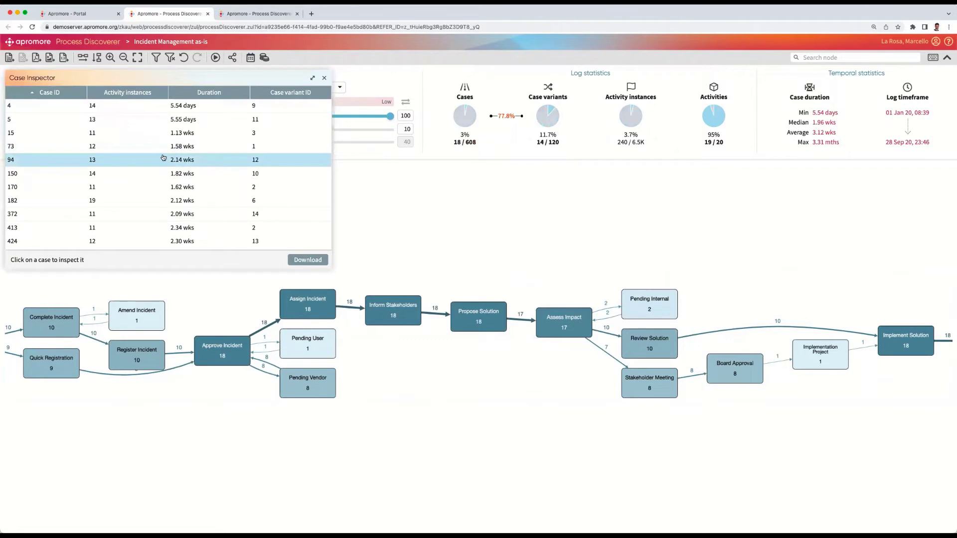
click(164, 159)
click(163, 213)
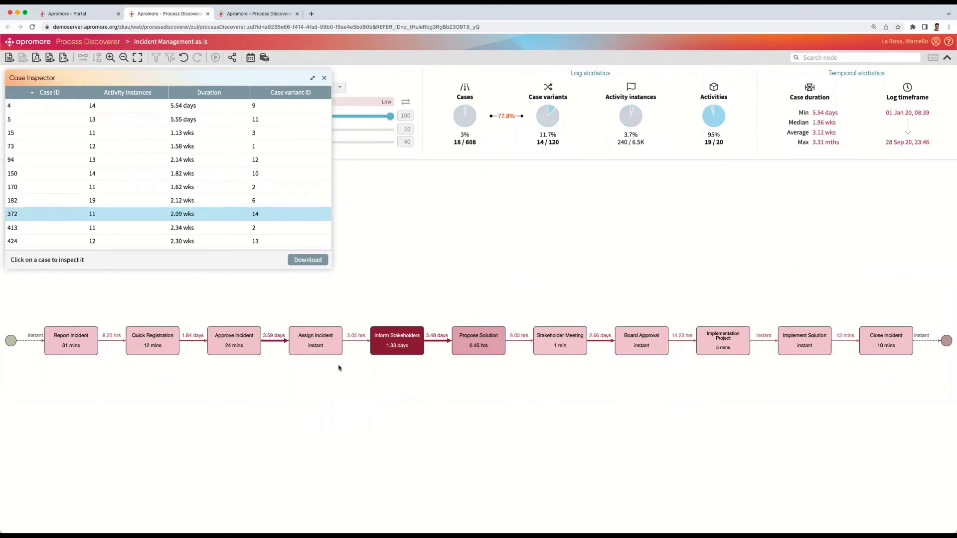
Clear the filter, try a case-duration filter of about 20+ days, then clear it again.
click(324, 78)
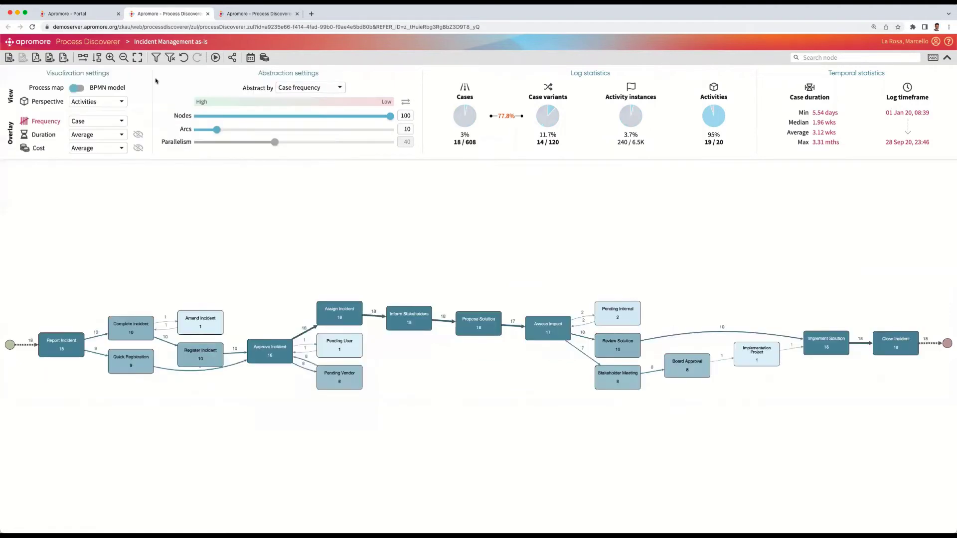
click(455, 128)
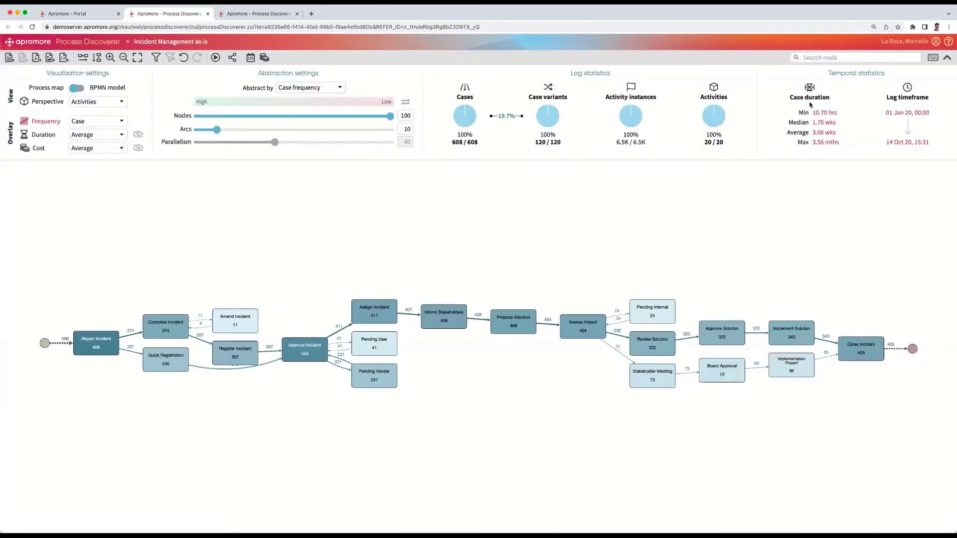
click(778, 104)
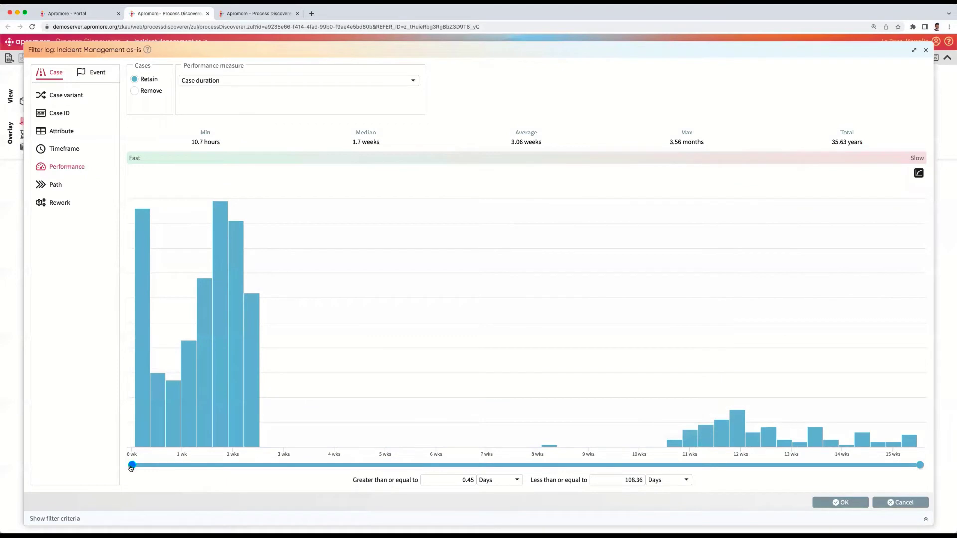
drag(132, 465, 284, 466)
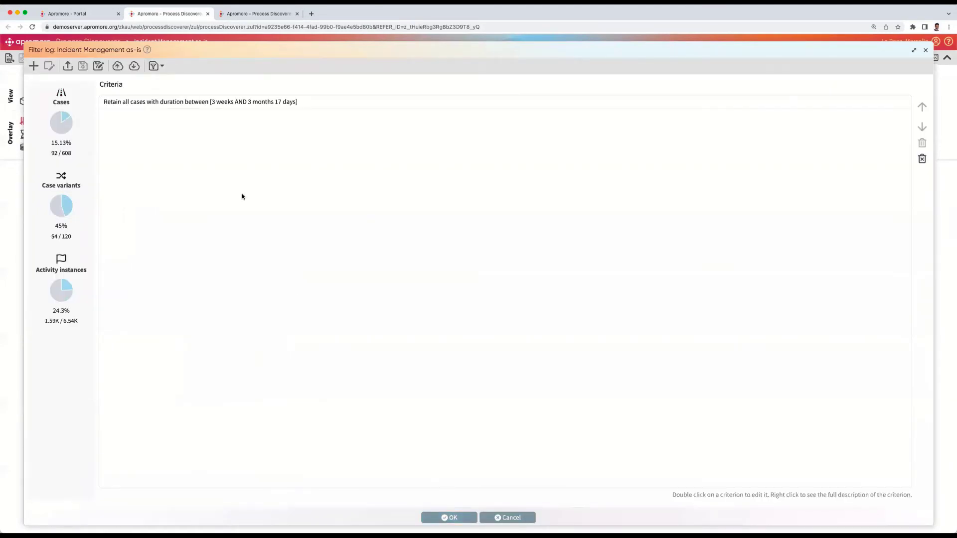
click(439, 517)
click(169, 58)
click(462, 127)
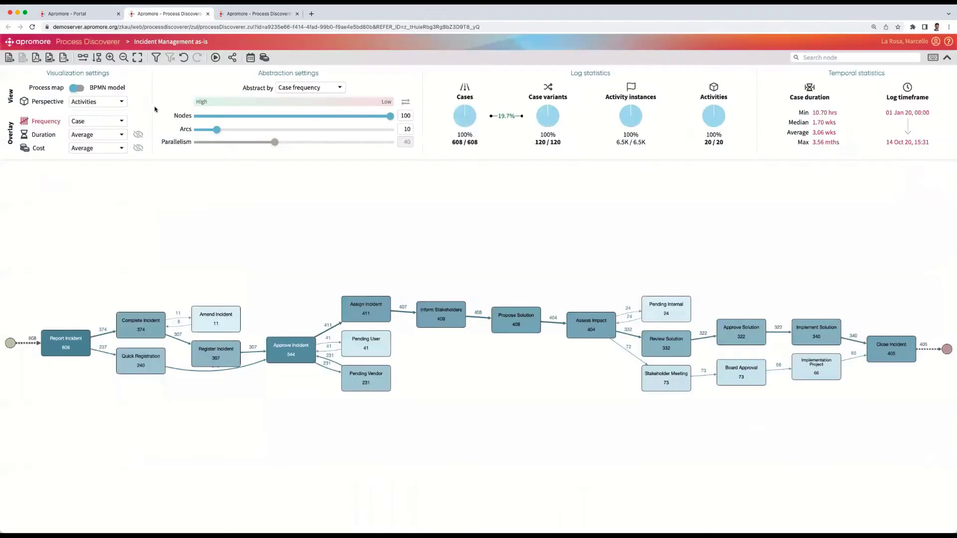
Switch the map perspective to Resources, then to Roles.
click(121, 101)
click(85, 124)
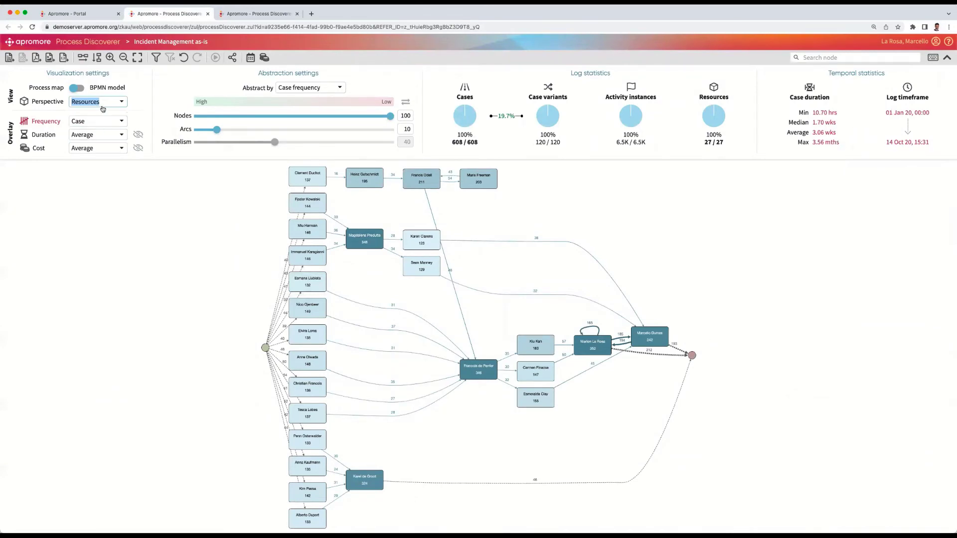
click(102, 104)
click(94, 134)
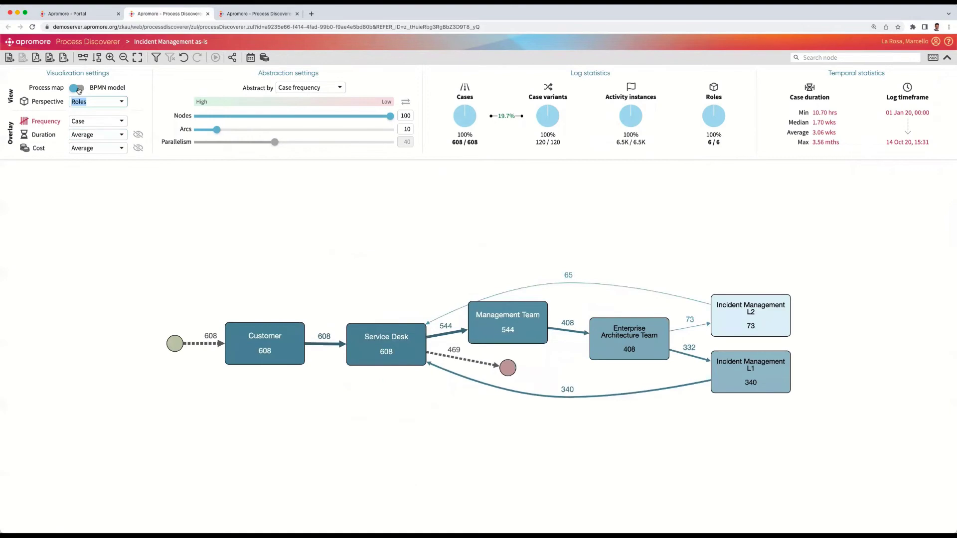
Save the BPMN model with simulation parameters included and return to the portal.
click(78, 88)
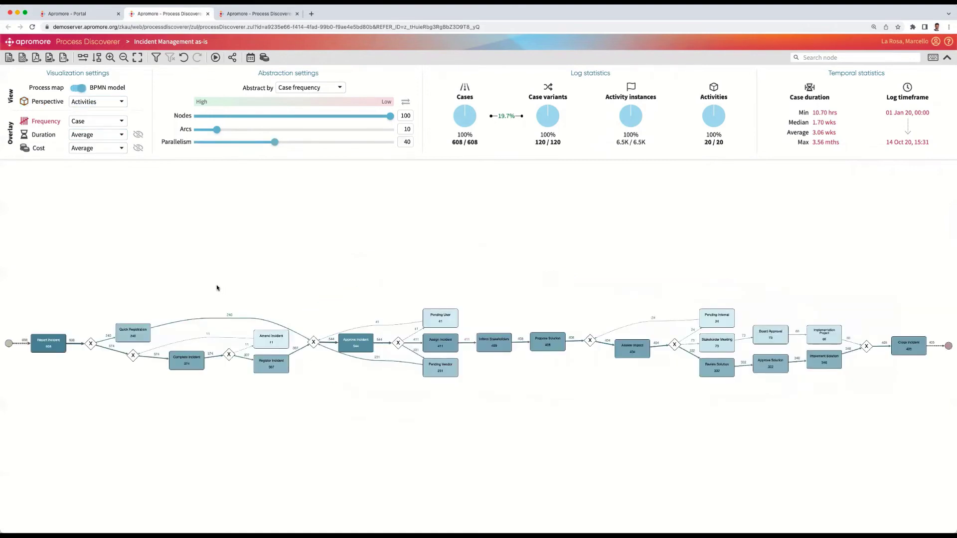
click(23, 57)
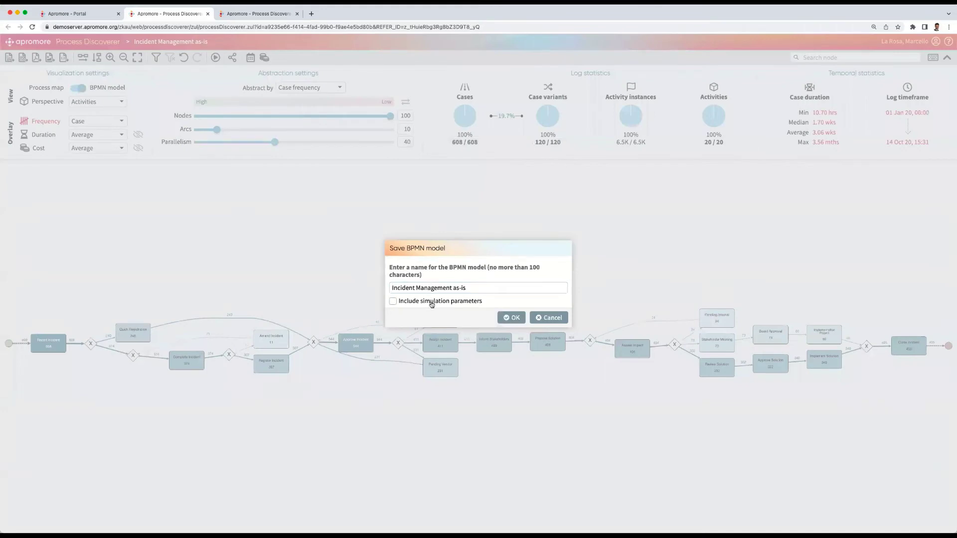
click(430, 302)
click(512, 318)
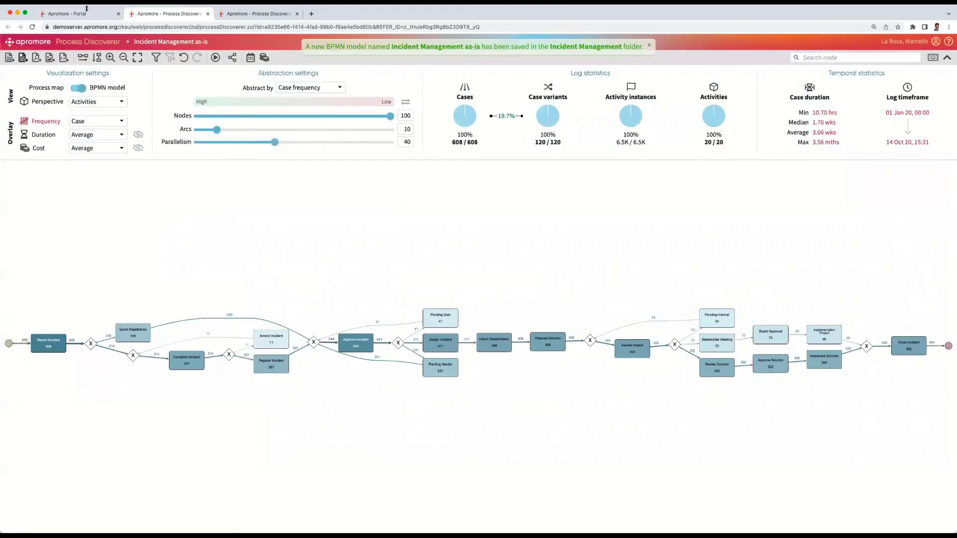
click(86, 8)
click(510, 123)
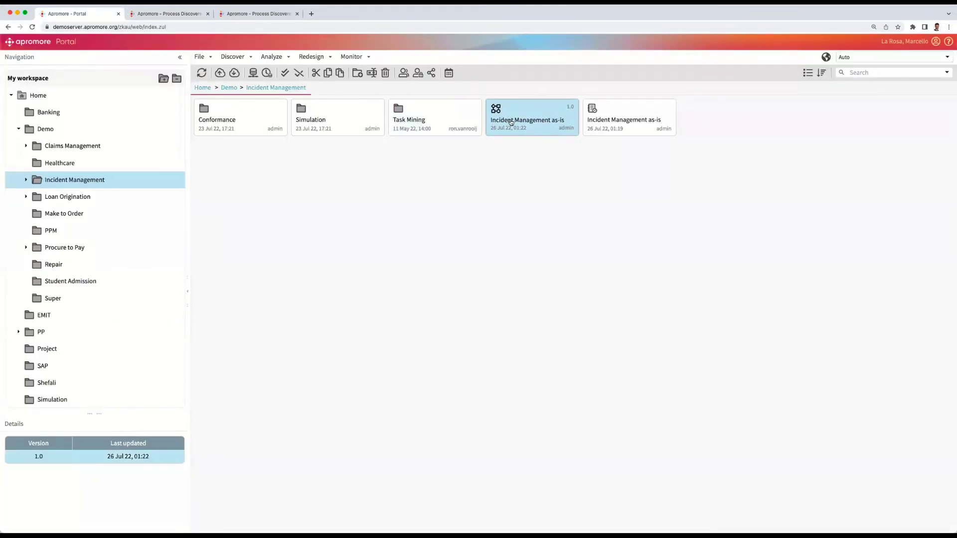
double_click(511, 123)
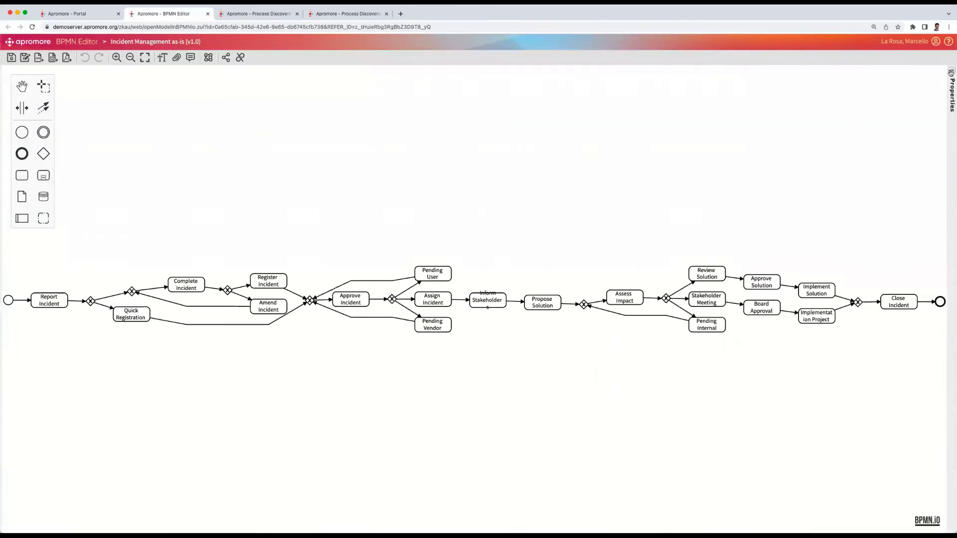
click(952, 71)
click(915, 84)
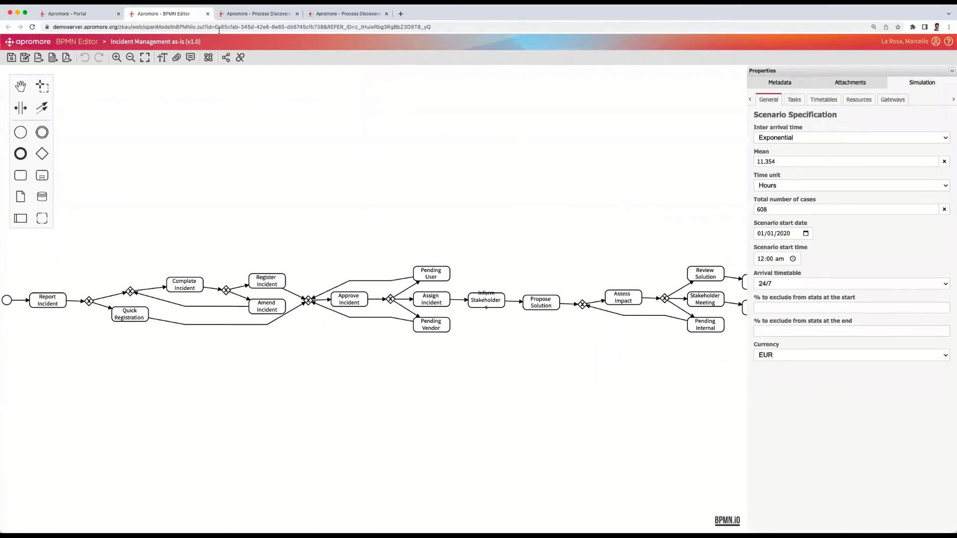
click(208, 14)
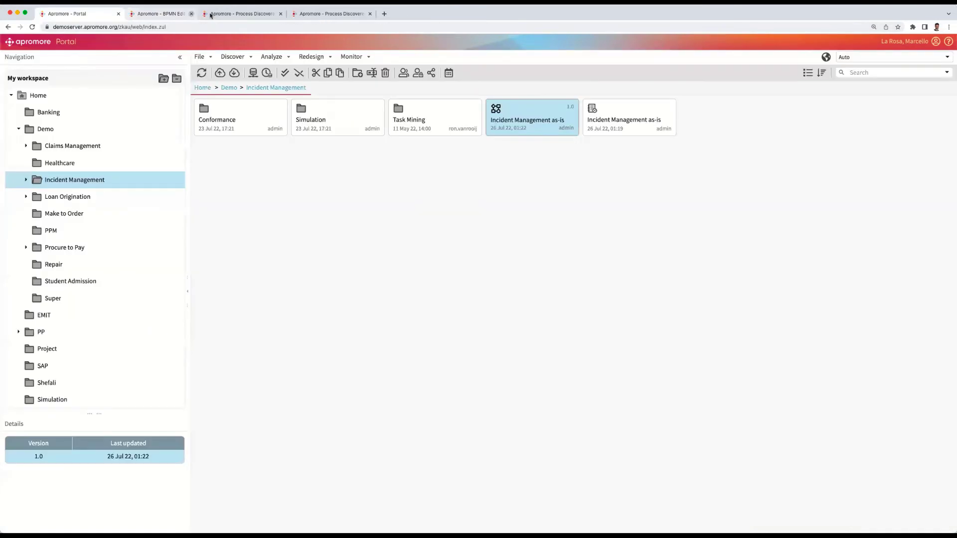
Create a new dashboard for the Incident Management as-is log and review its overview.
click(601, 127)
right_click(610, 120)
mouse_move(648, 135)
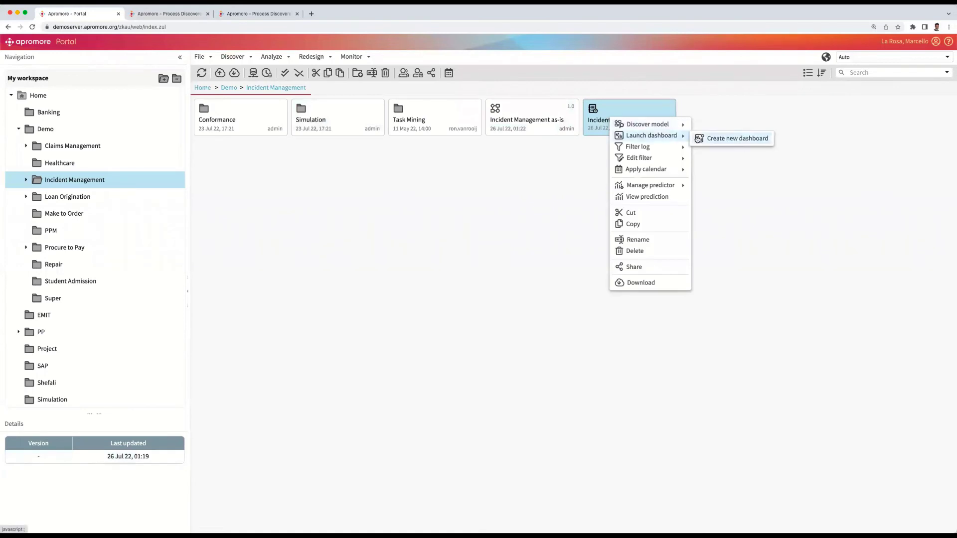
click(697, 138)
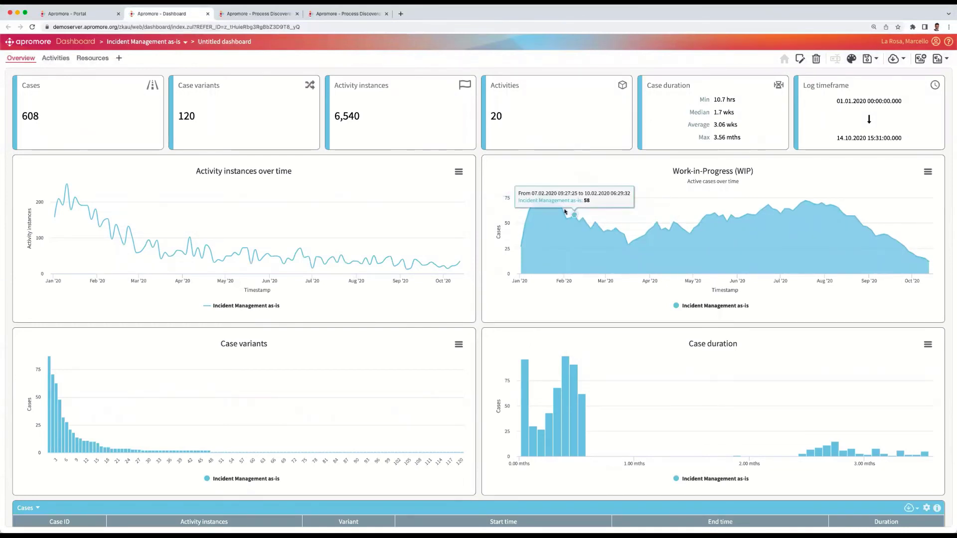
scroll(523, 173, down, 5)
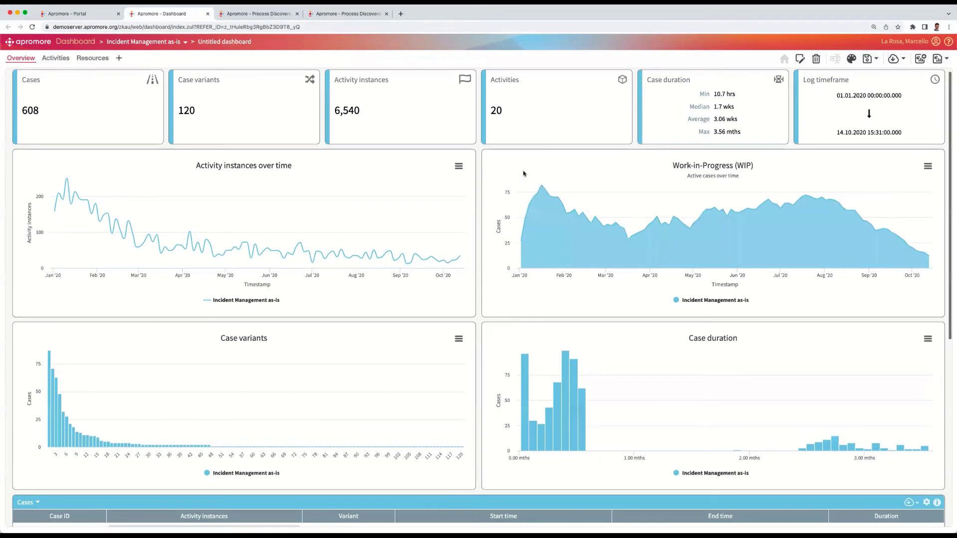
scroll(523, 173, up, 5)
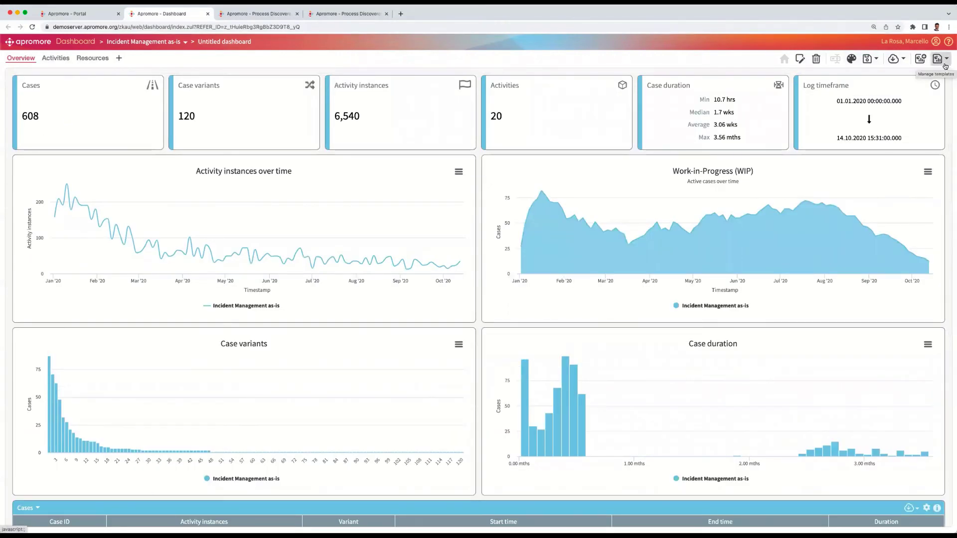
Load, compatibility-check and apply the 'KPI Center - Incident Management' dashboard template.
click(944, 63)
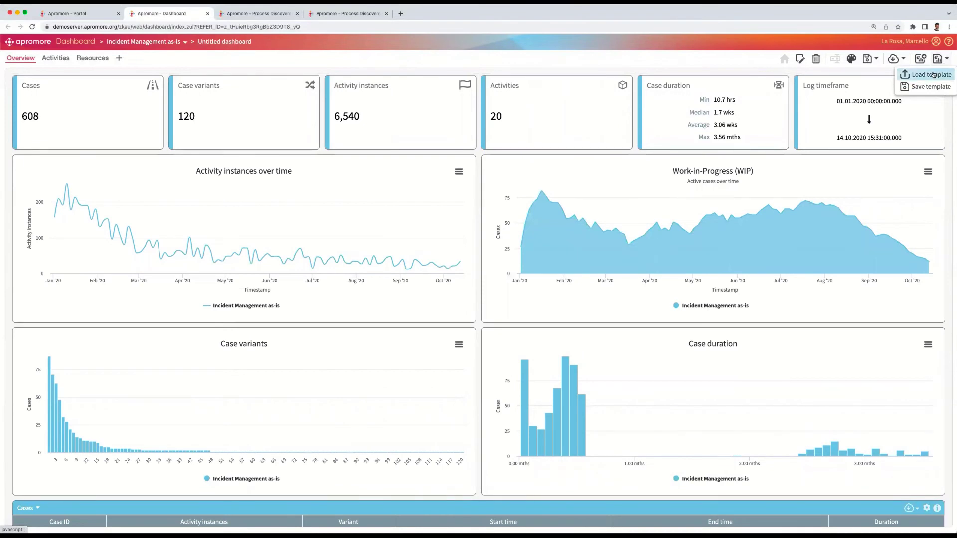
click(930, 74)
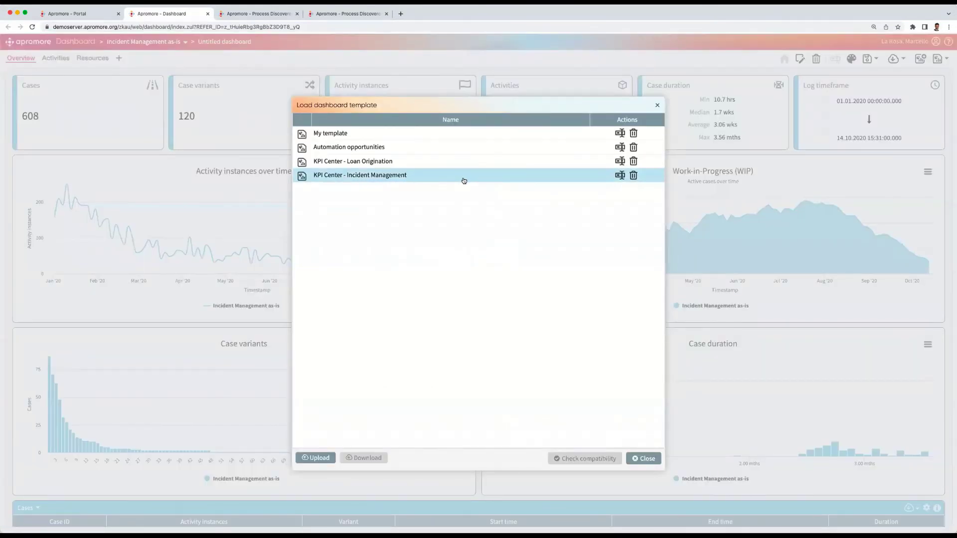
click(464, 180)
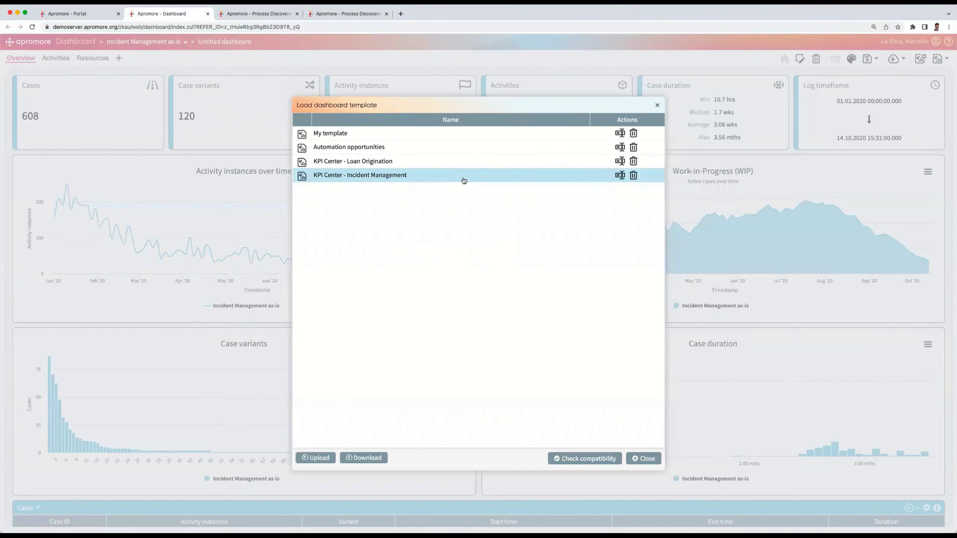
click(563, 456)
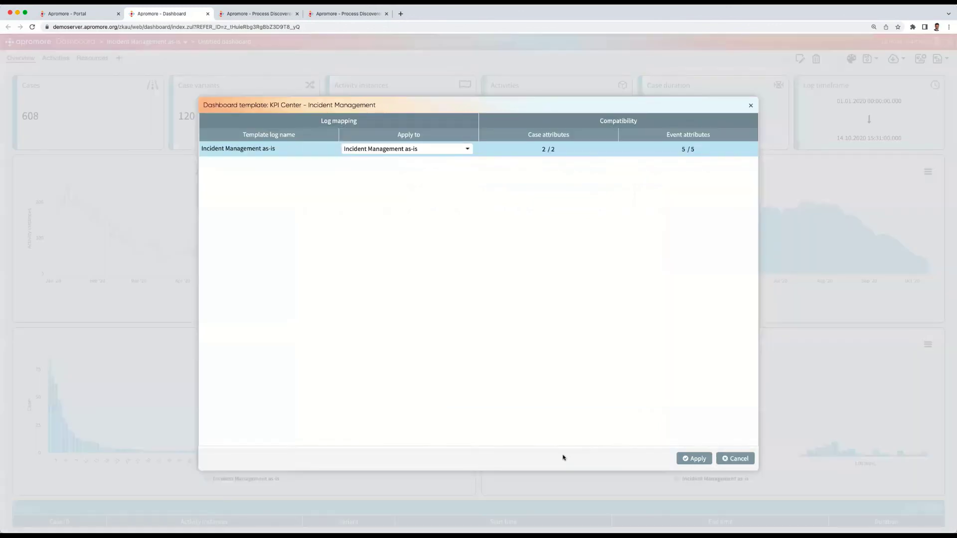
click(687, 456)
click(474, 132)
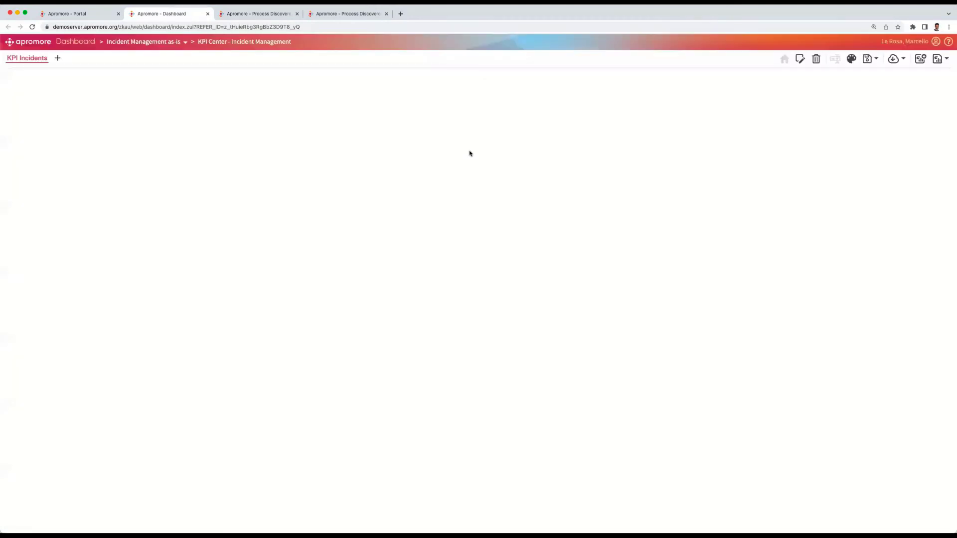